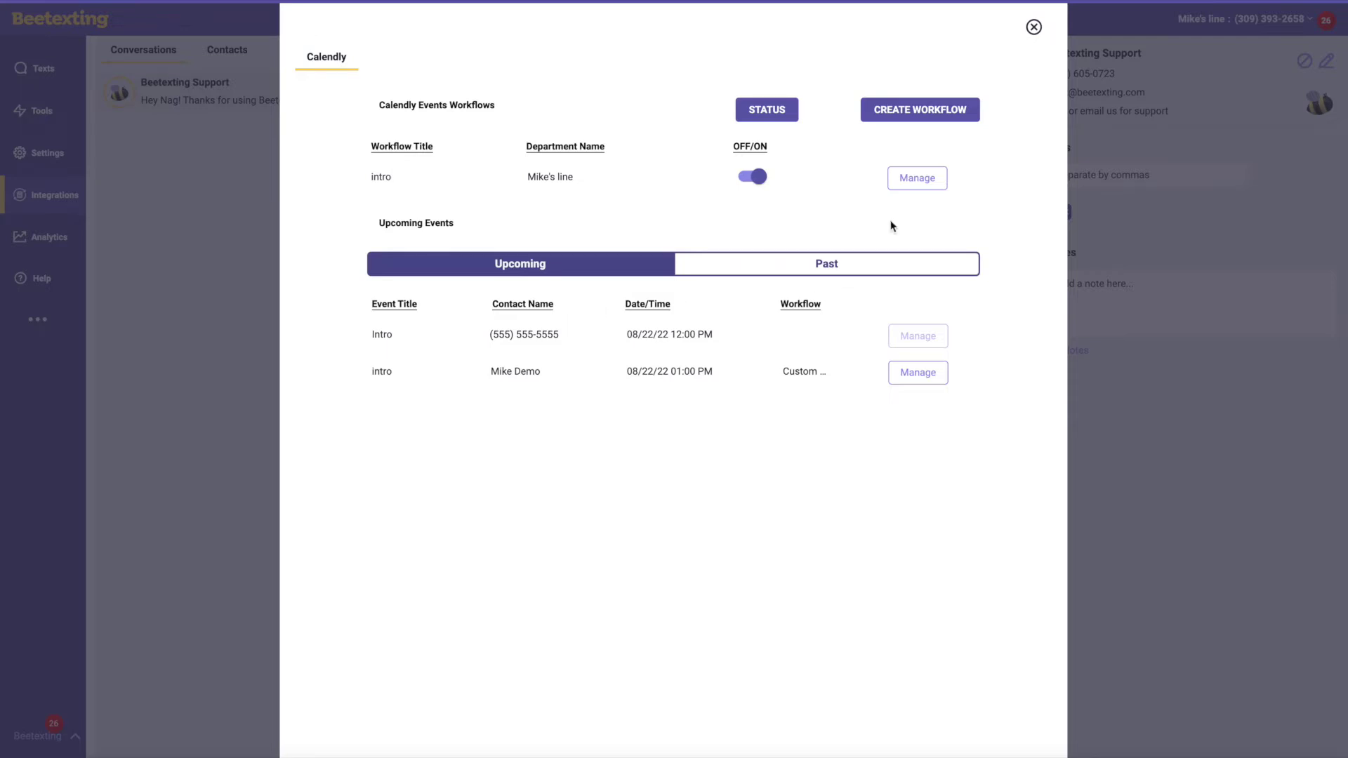
# - Open the 'intro' Calendly workflow with its Manage button
pyautogui.click(916, 178)
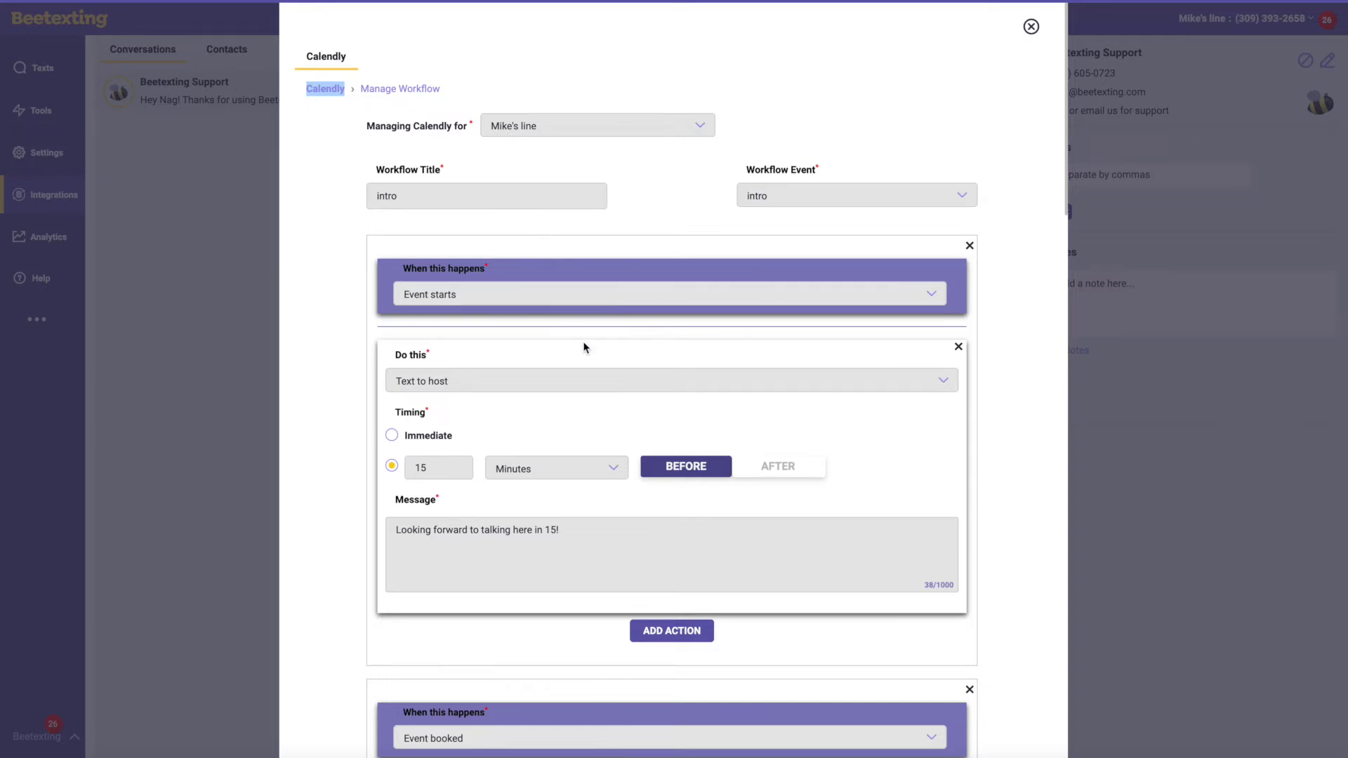
# - Show the 'When this happens' event choices for the intro workflow's first trigger
pyautogui.click(930, 295)
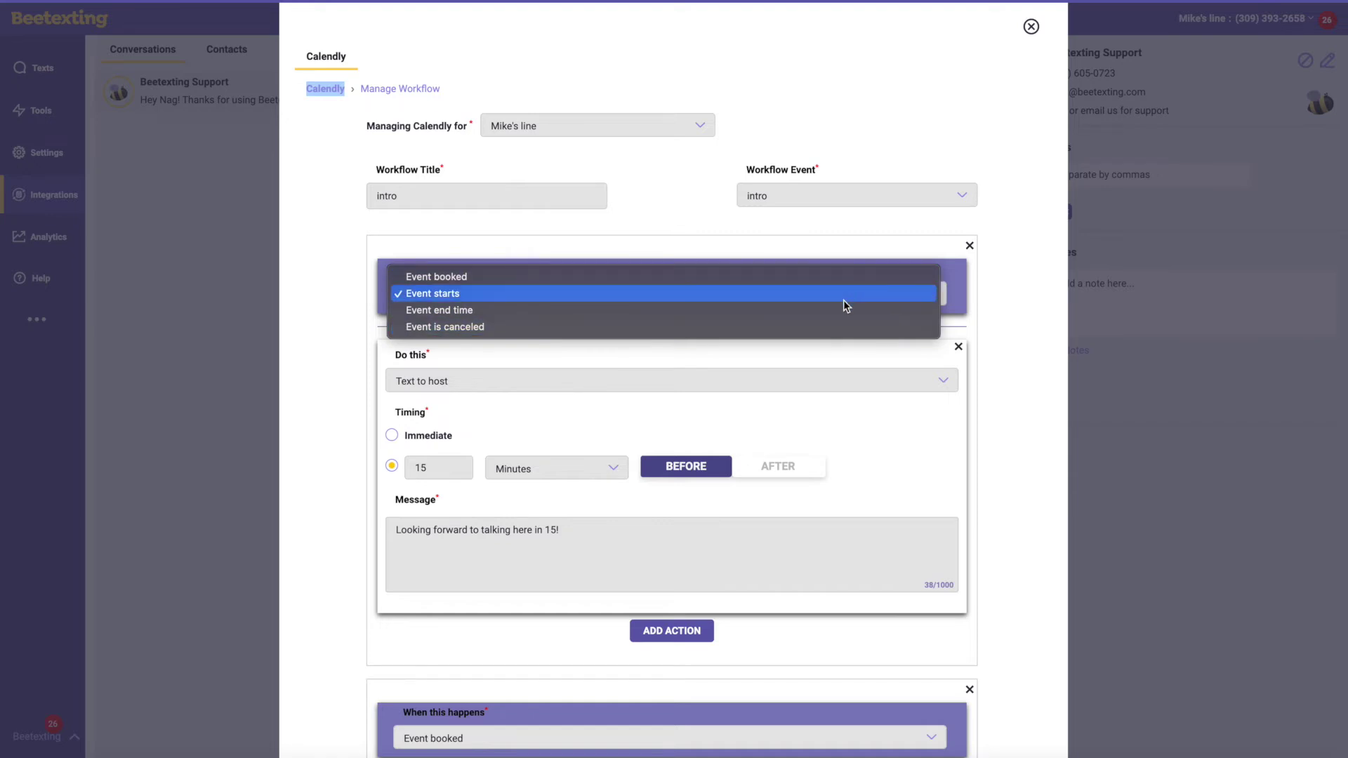
# - Keep Event starts as the trigger and Text to host as the action, then select the host message
pyautogui.click(958, 339)
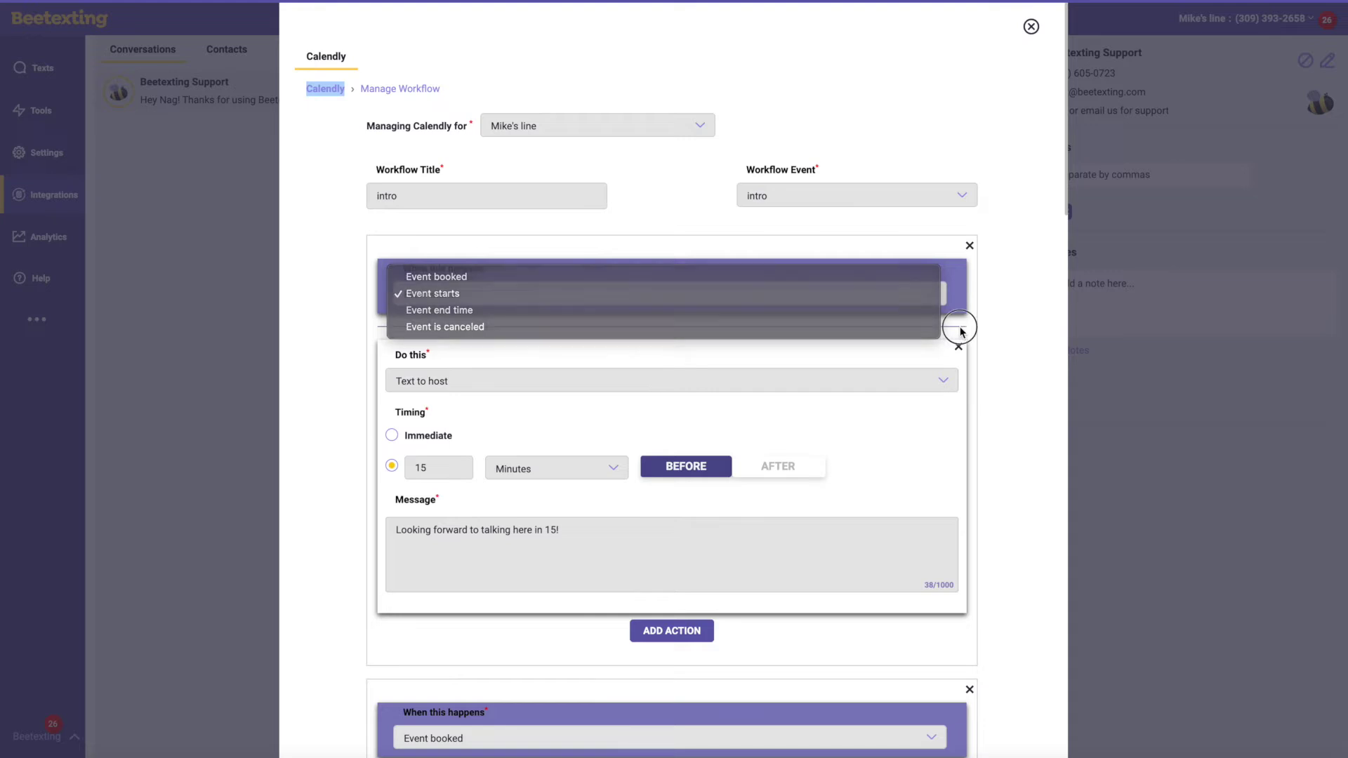
pyautogui.click(944, 384)
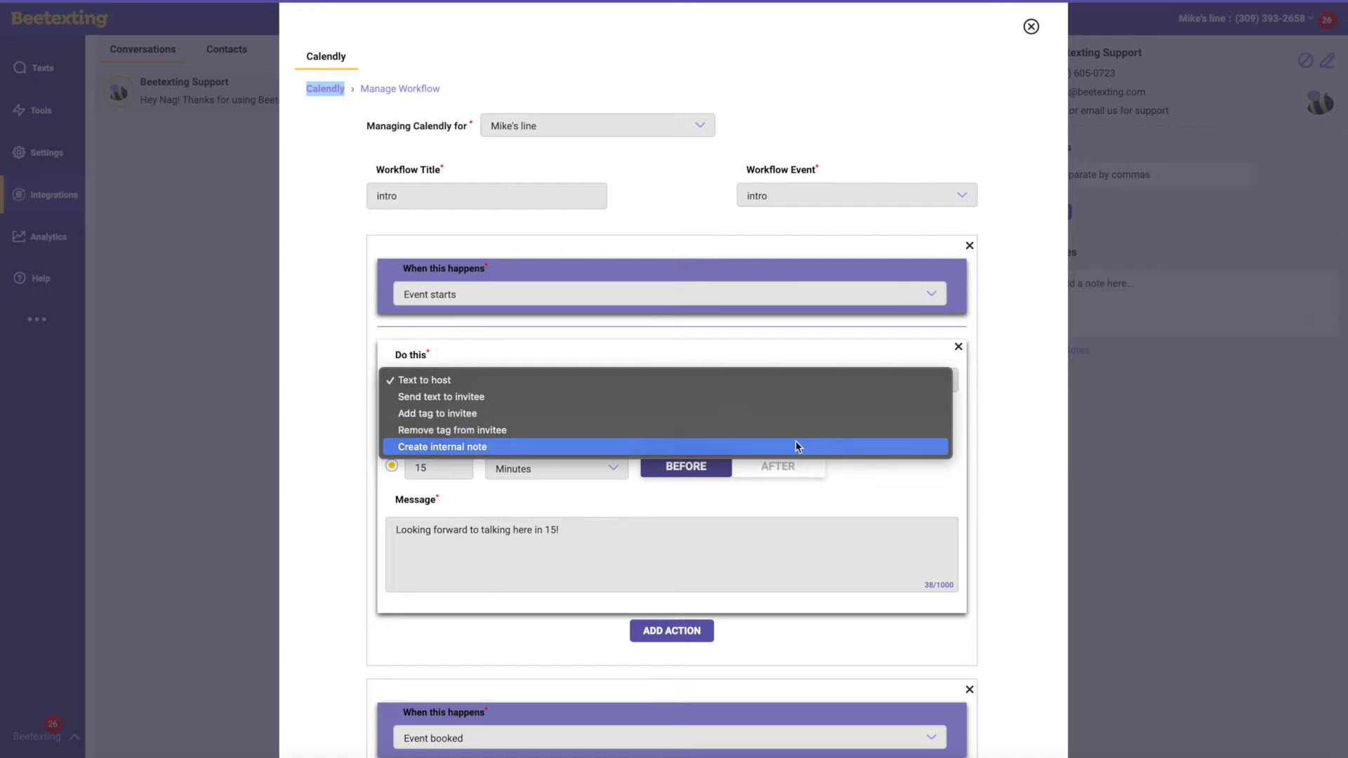
pyautogui.click(1004, 466)
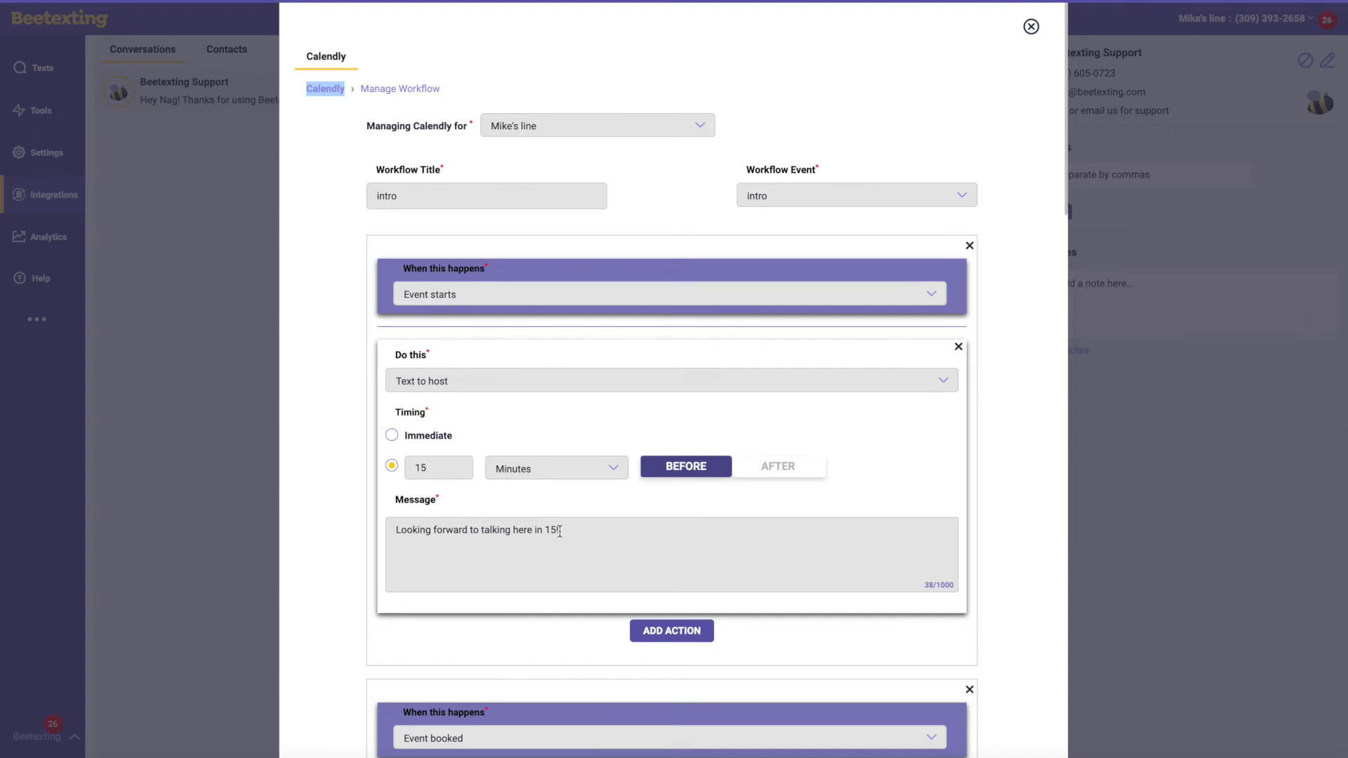
pyautogui.moveTo(560, 531); pyautogui.dragTo(370, 536)
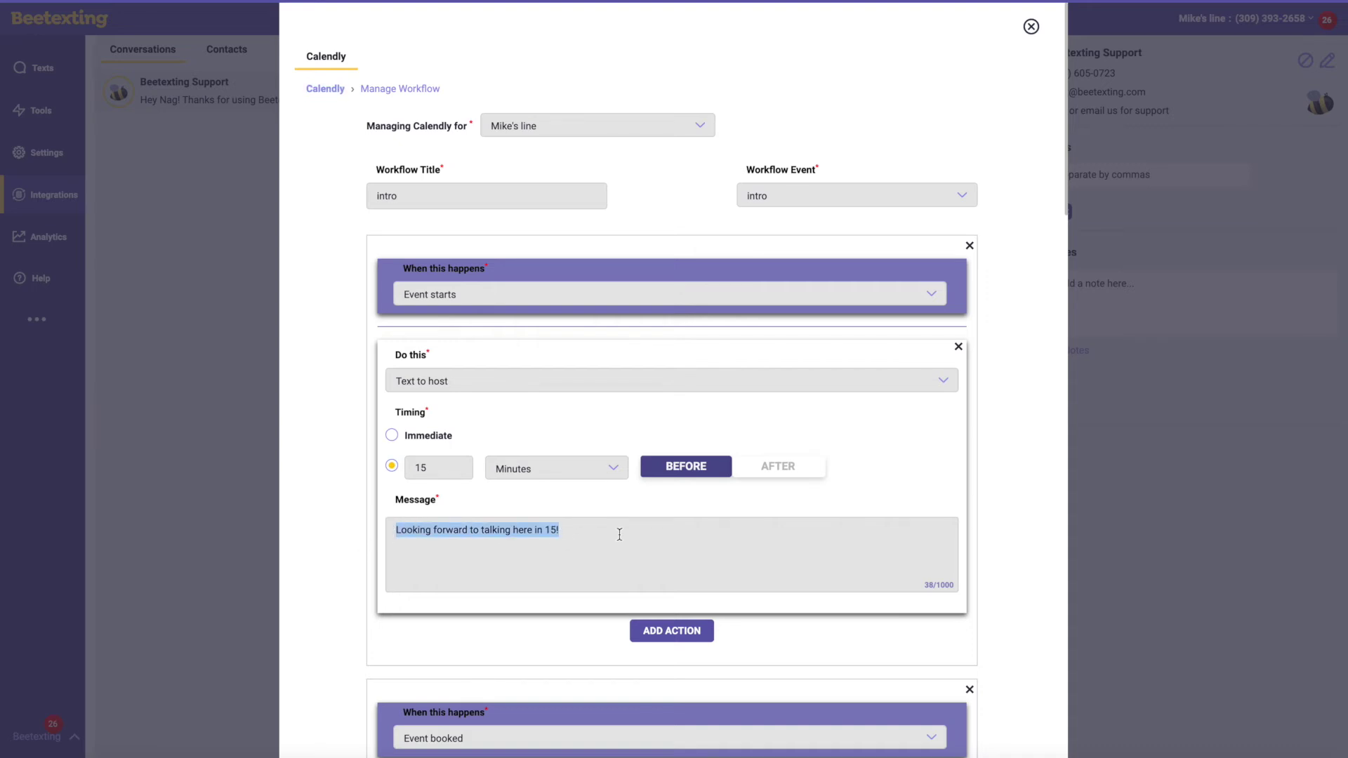
pyautogui.scroll(-5, 619, 535)
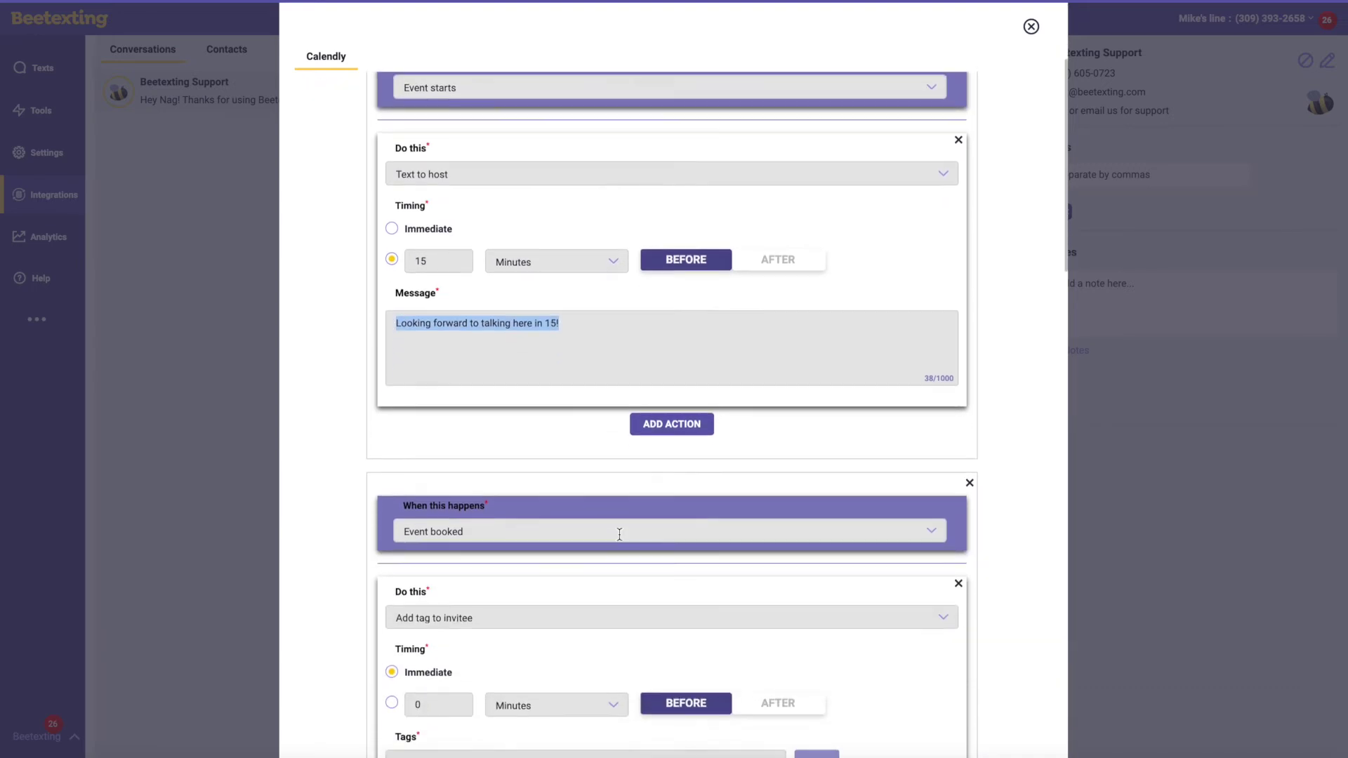
pyautogui.scroll(-6, 618, 534)
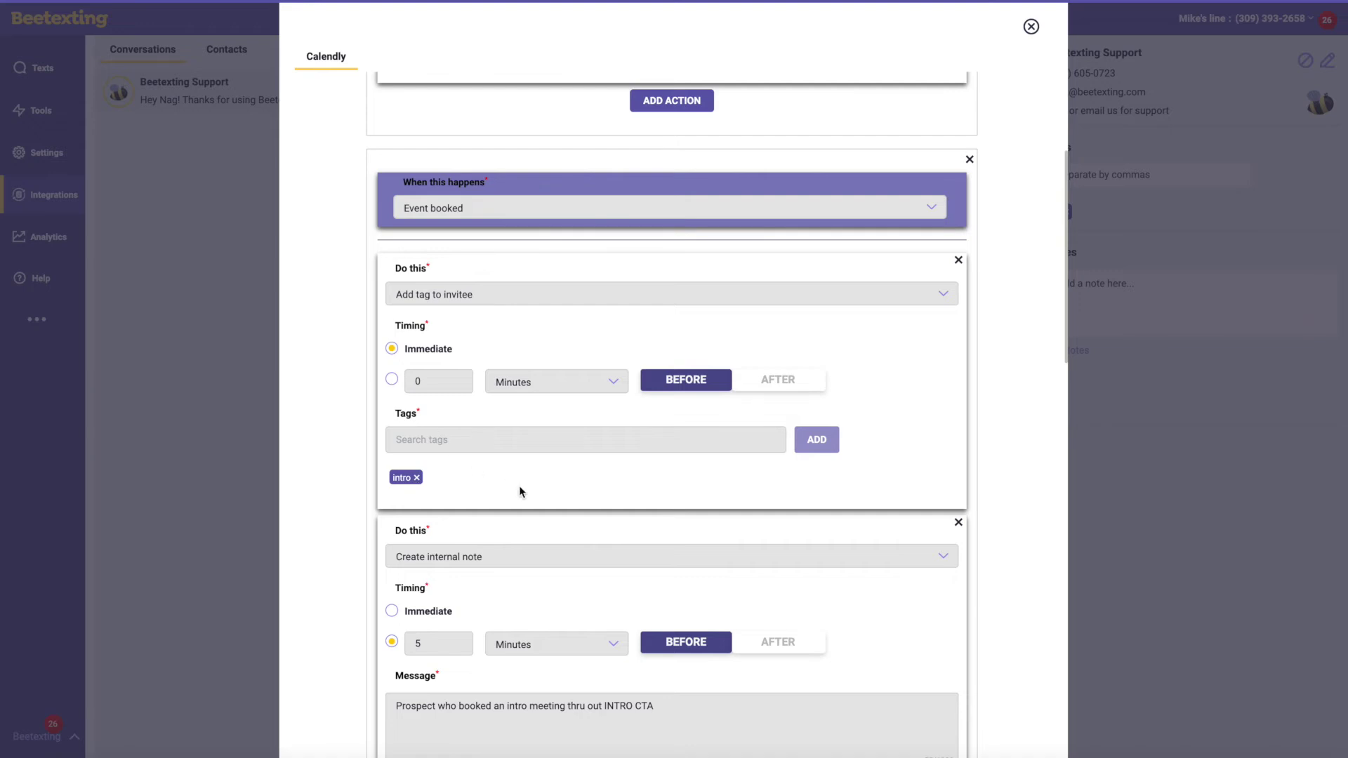
pyautogui.scroll(-4, 520, 486)
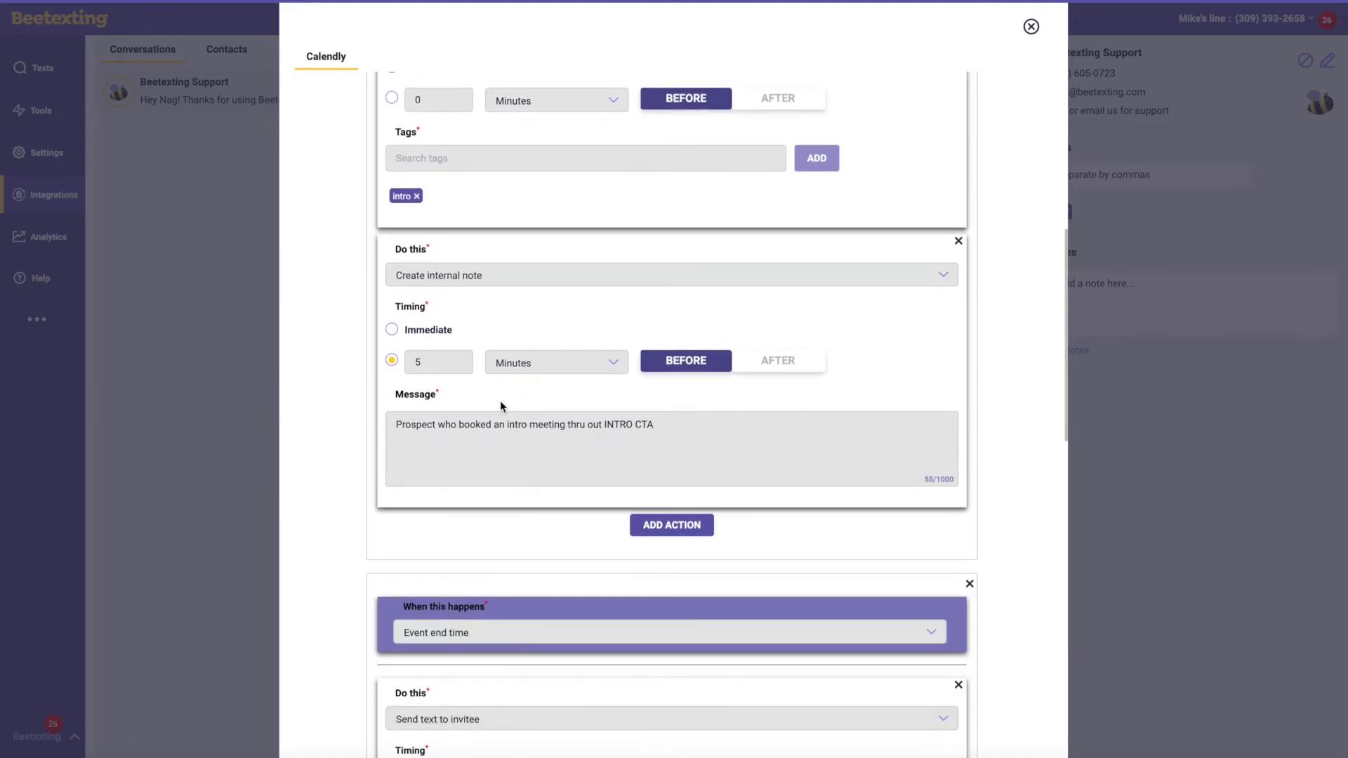
pyautogui.scroll(-5, 463, 298)
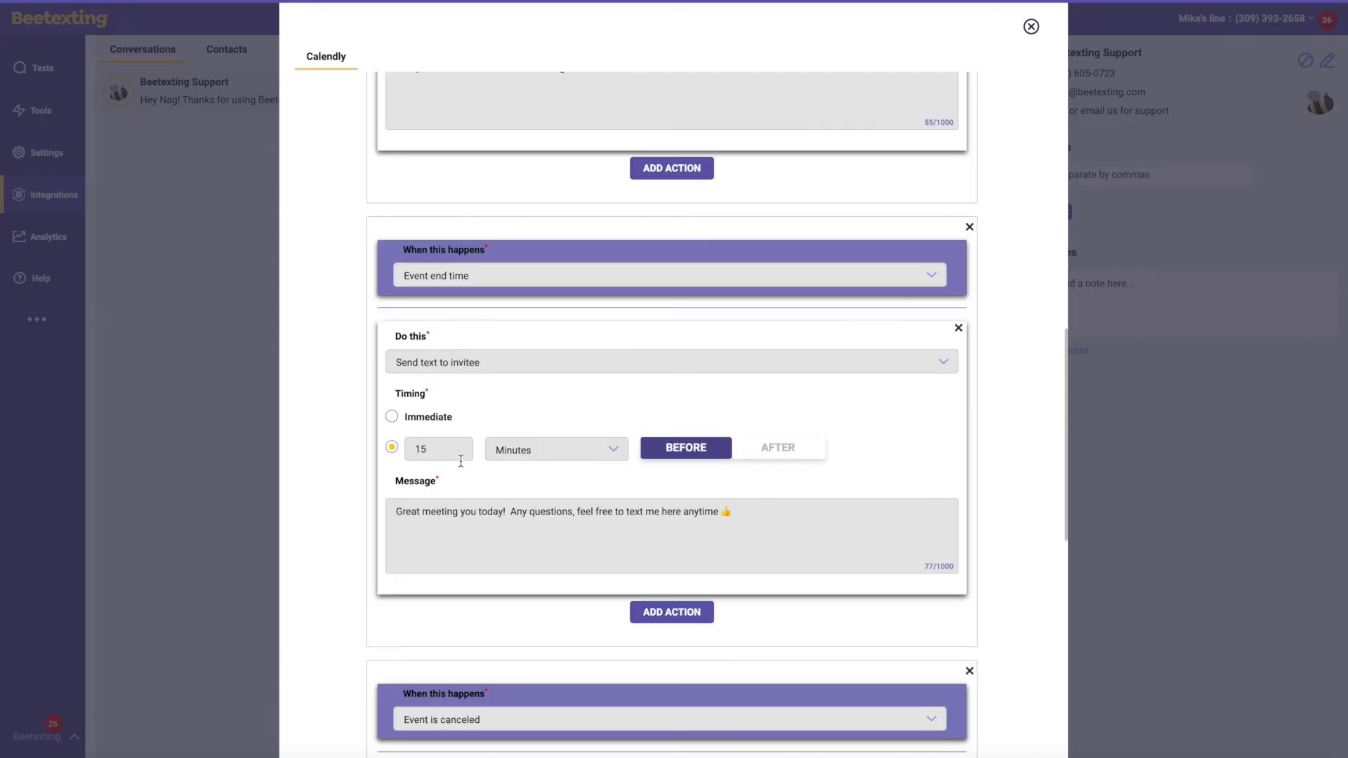
pyautogui.moveTo(740, 511); pyautogui.dragTo(367, 511)
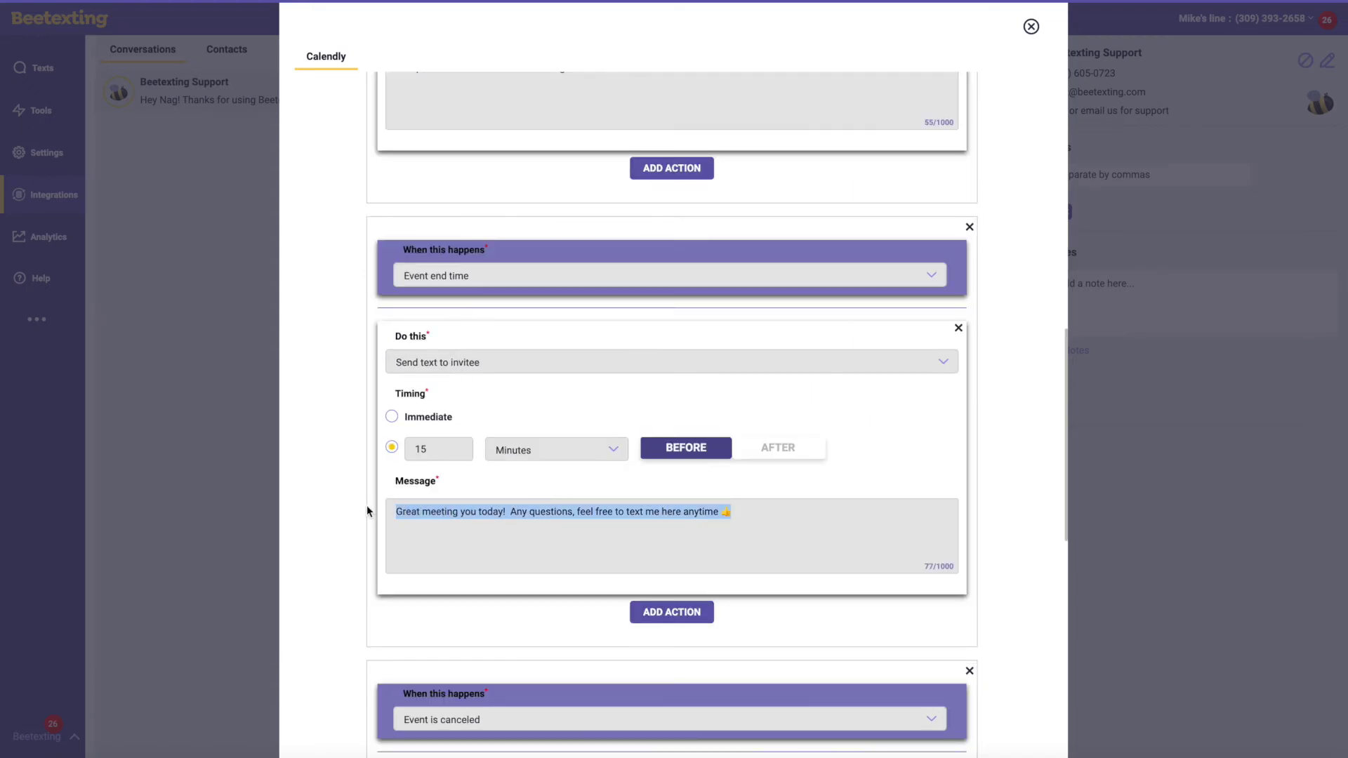
pyautogui.click(755, 518)
pyautogui.scroll(-2, 755, 517)
pyautogui.scroll(-4, 756, 518)
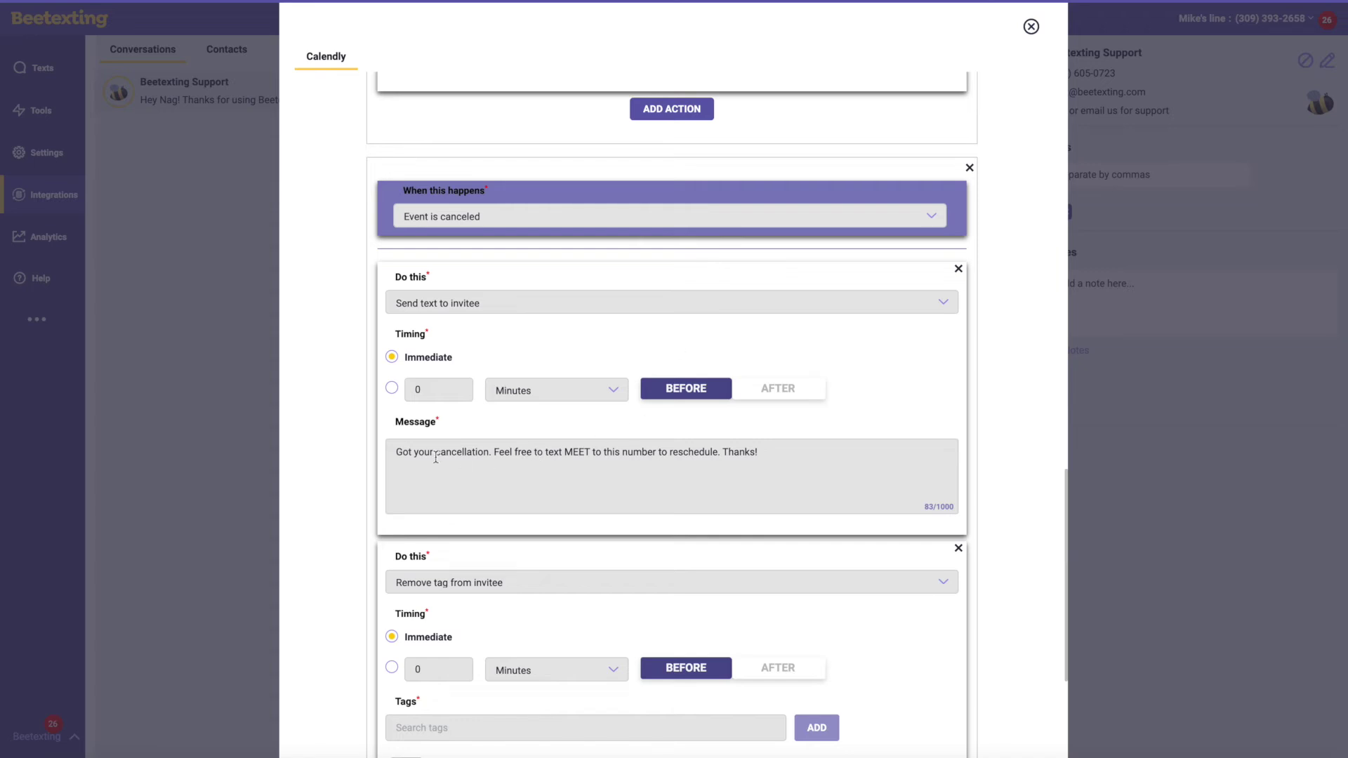
# - Add a Text to host action under Event is canceled, then delete it again
pyautogui.click(399, 452)
pyautogui.scroll(-3, 770, 453)
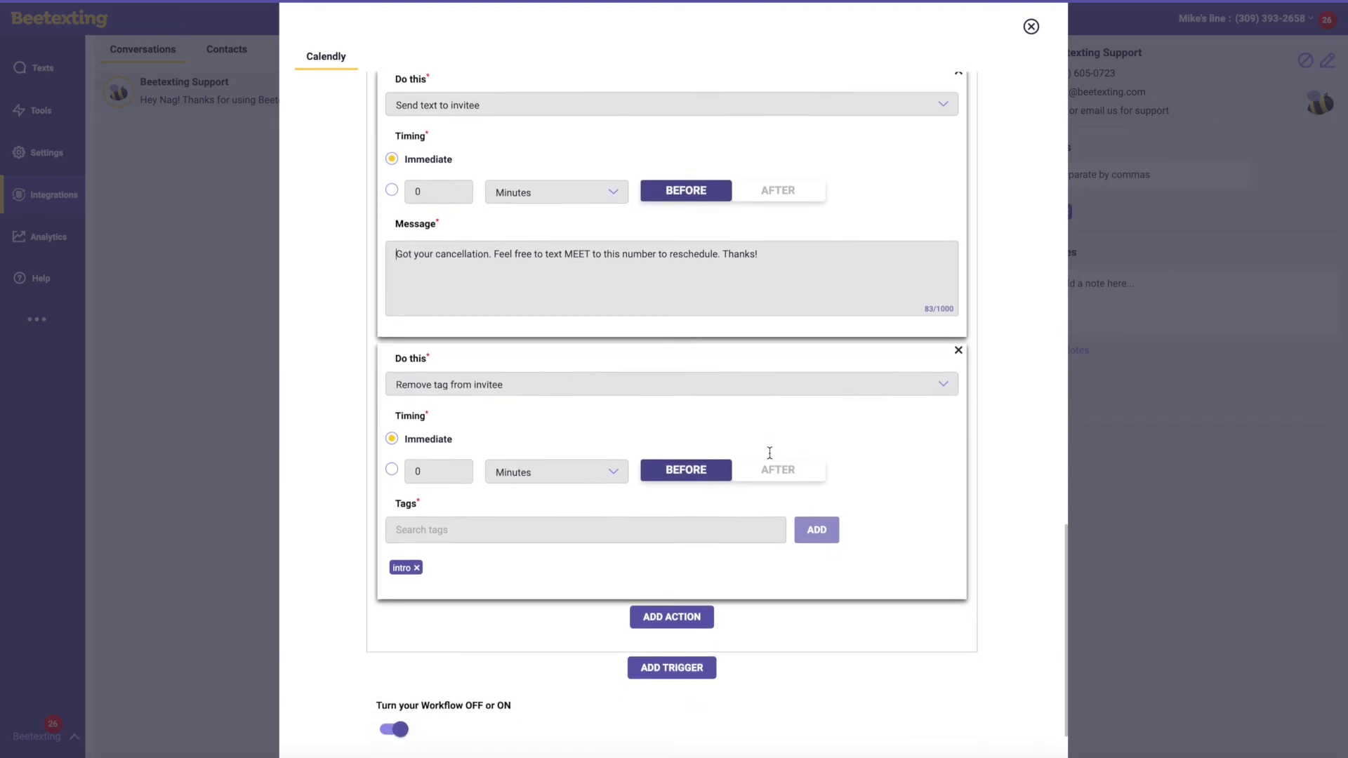
pyautogui.scroll(-1, 769, 453)
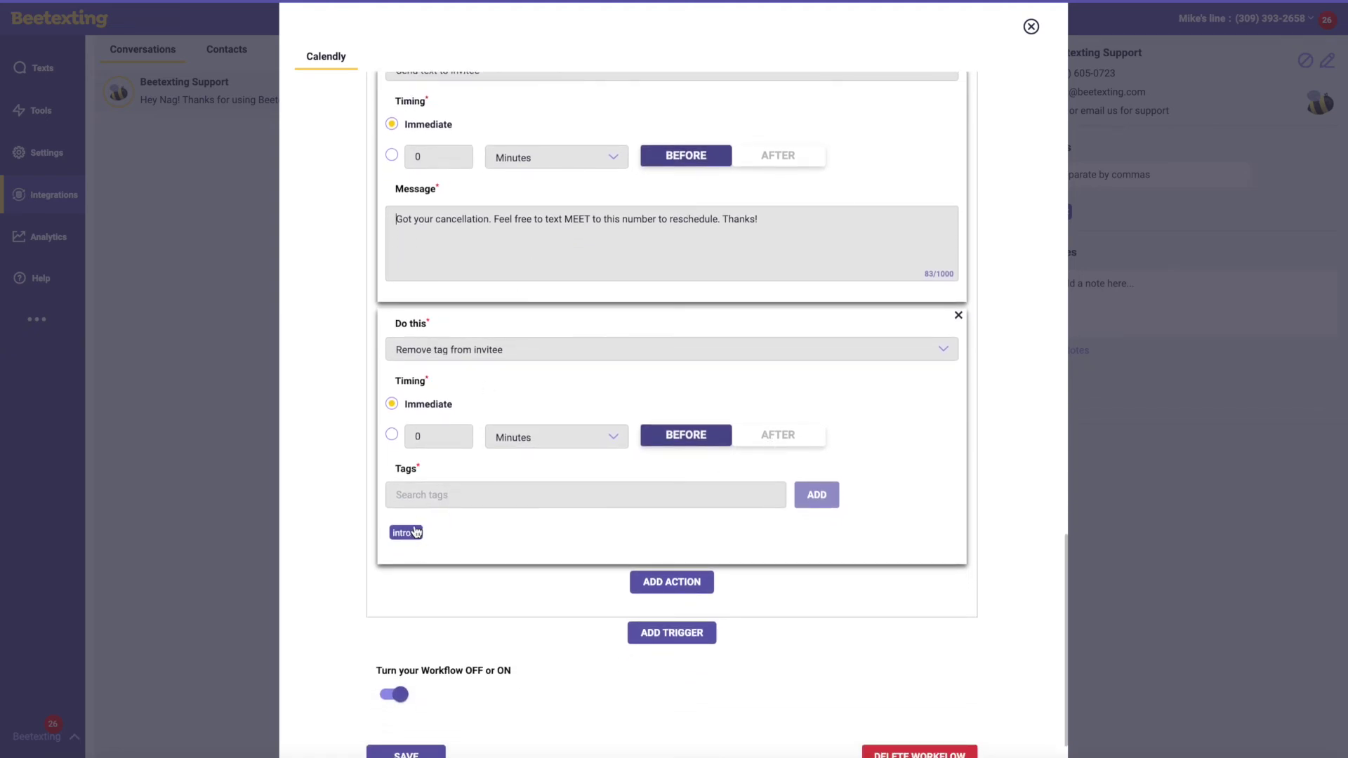
pyautogui.scroll(5, 604, 467)
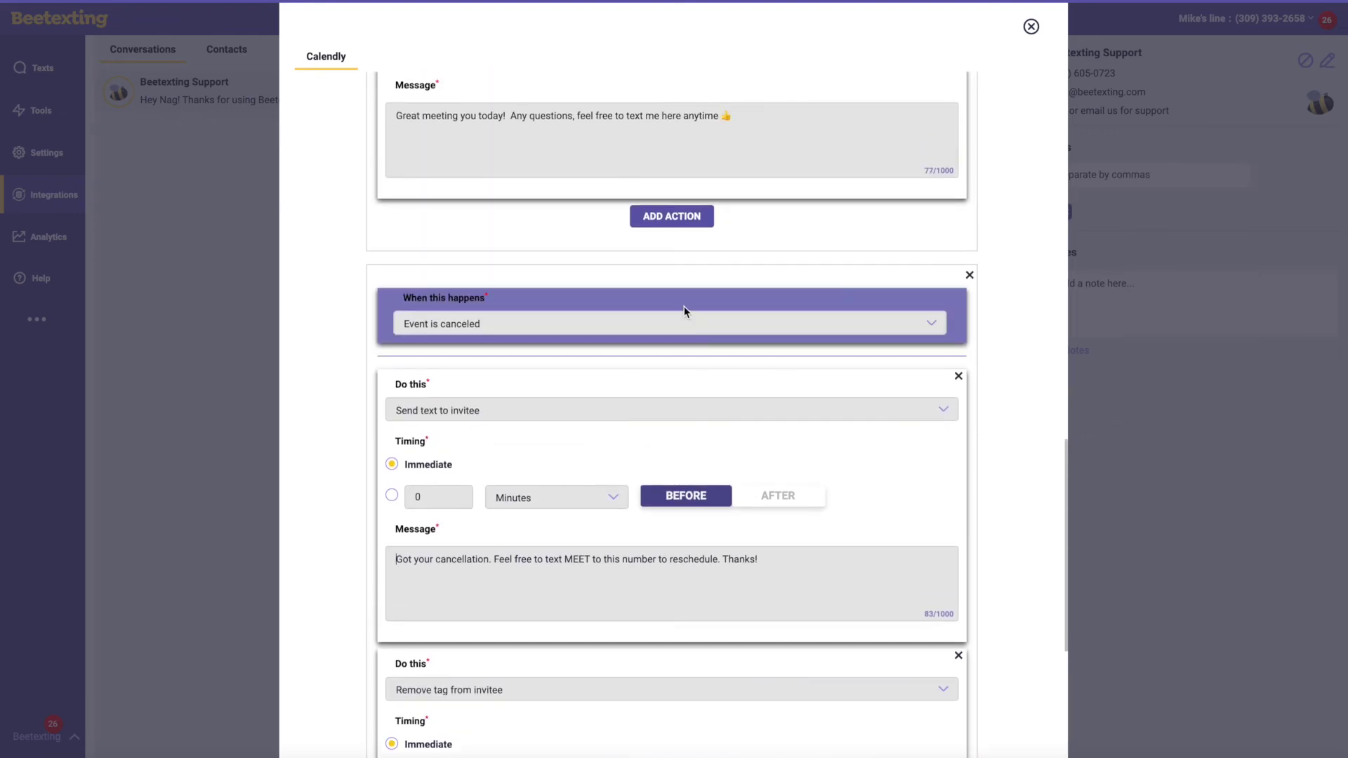
pyautogui.scroll(-1, 906, 324)
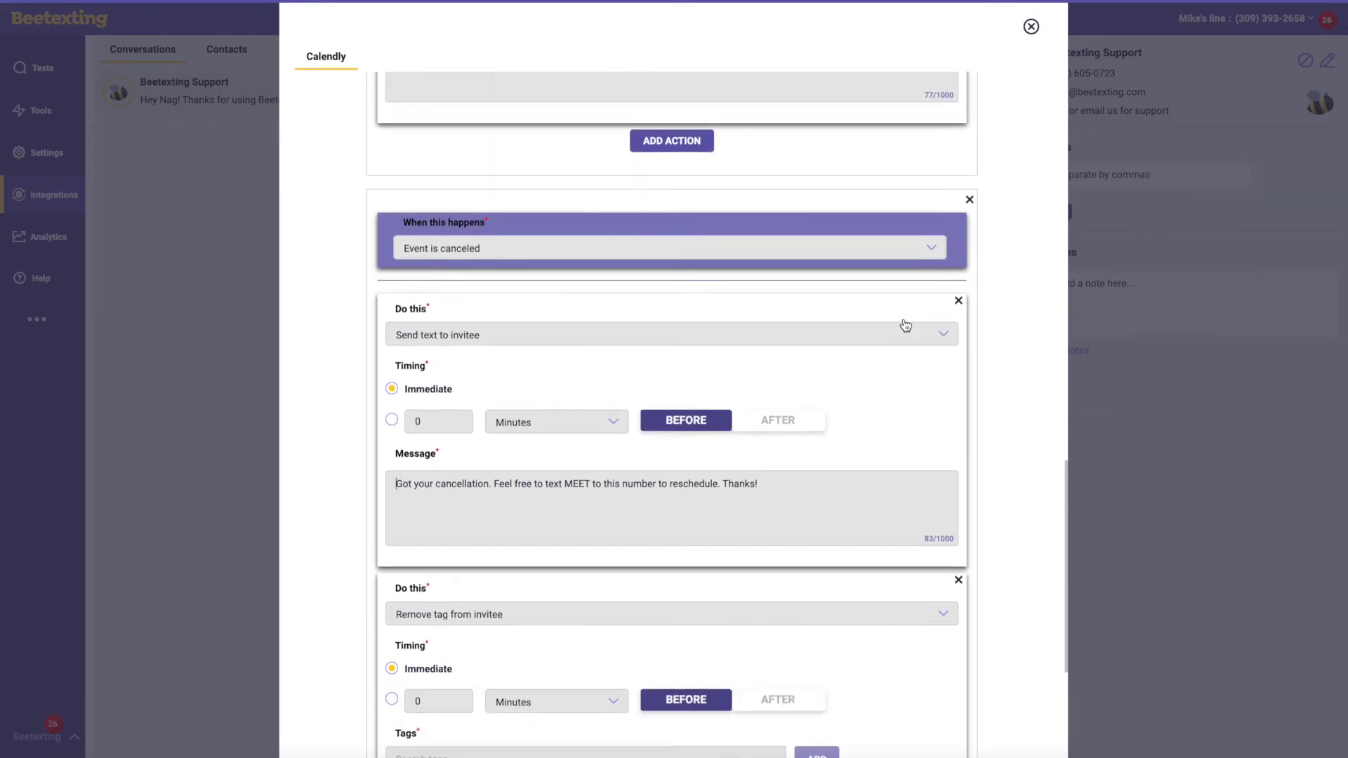
pyautogui.scroll(-2, 906, 324)
pyautogui.scroll(-1, 676, 592)
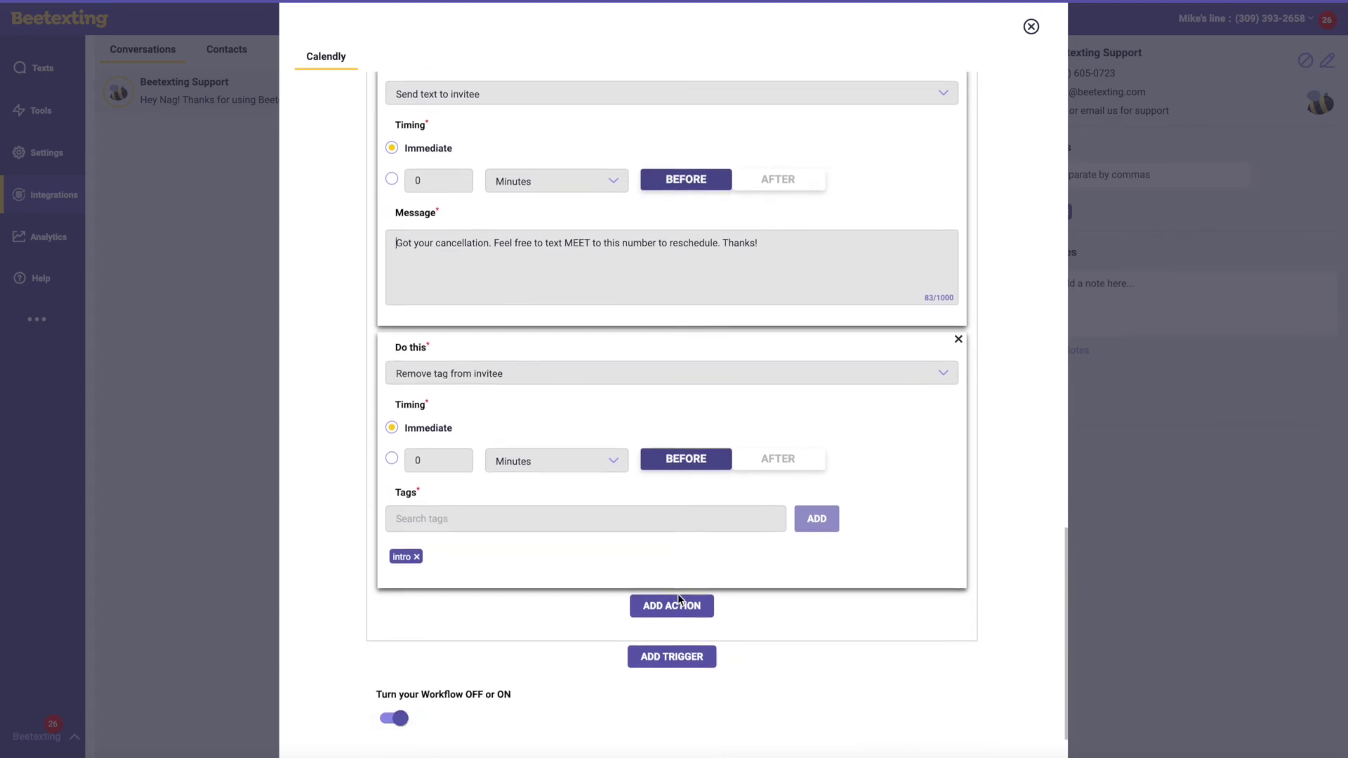
pyautogui.scroll(-1, 677, 593)
pyautogui.click(679, 565)
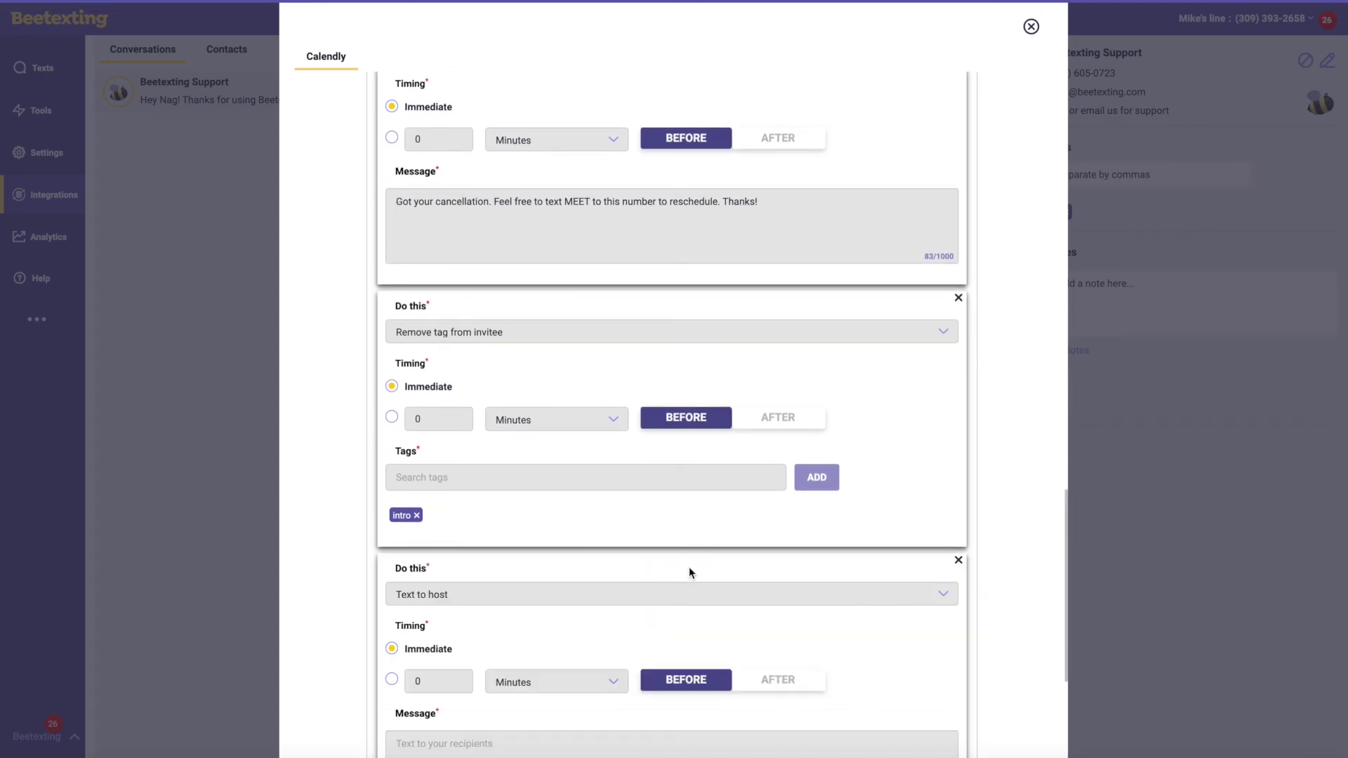
pyautogui.click(958, 559)
# - Go back to the Calendly workflows list through the Calendly breadcrumb
pyautogui.scroll(-1, 763, 543)
pyautogui.scroll(6, 764, 543)
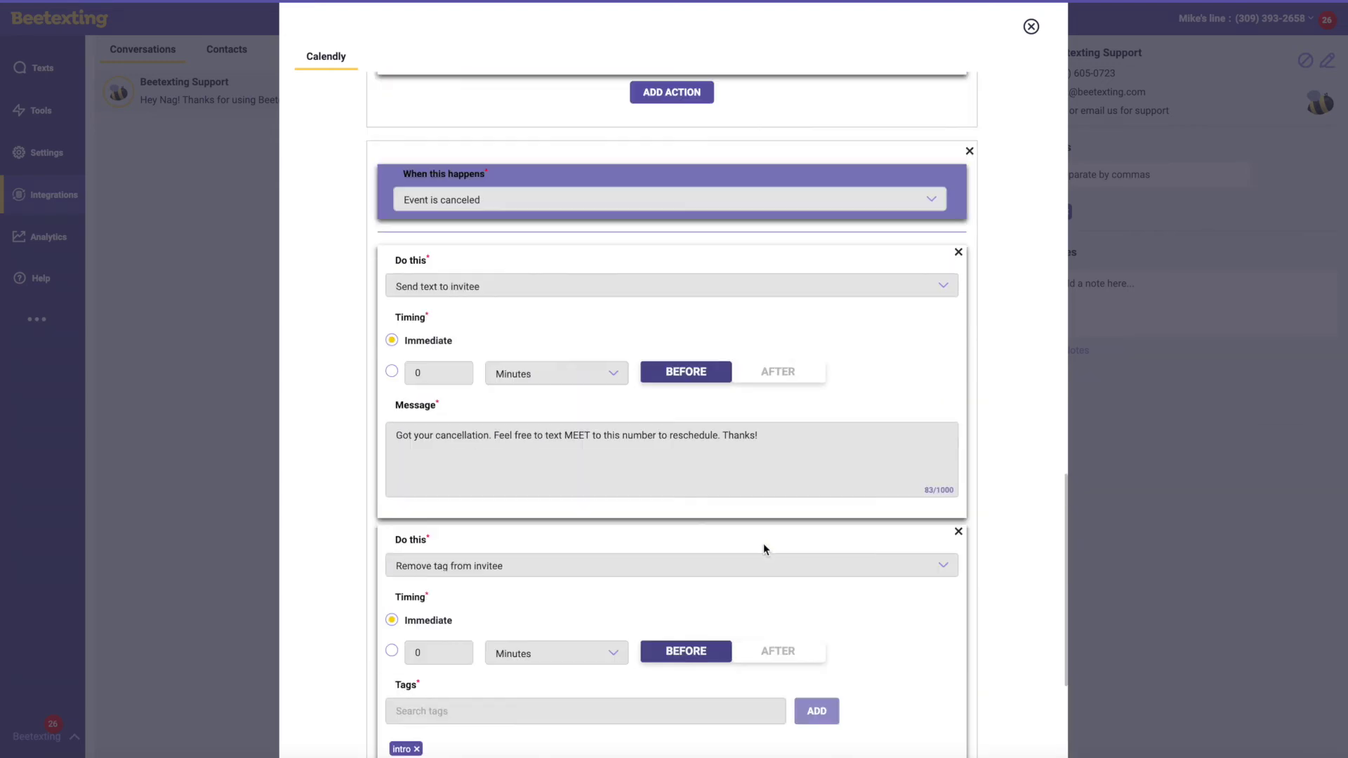
pyautogui.scroll(20, 764, 543)
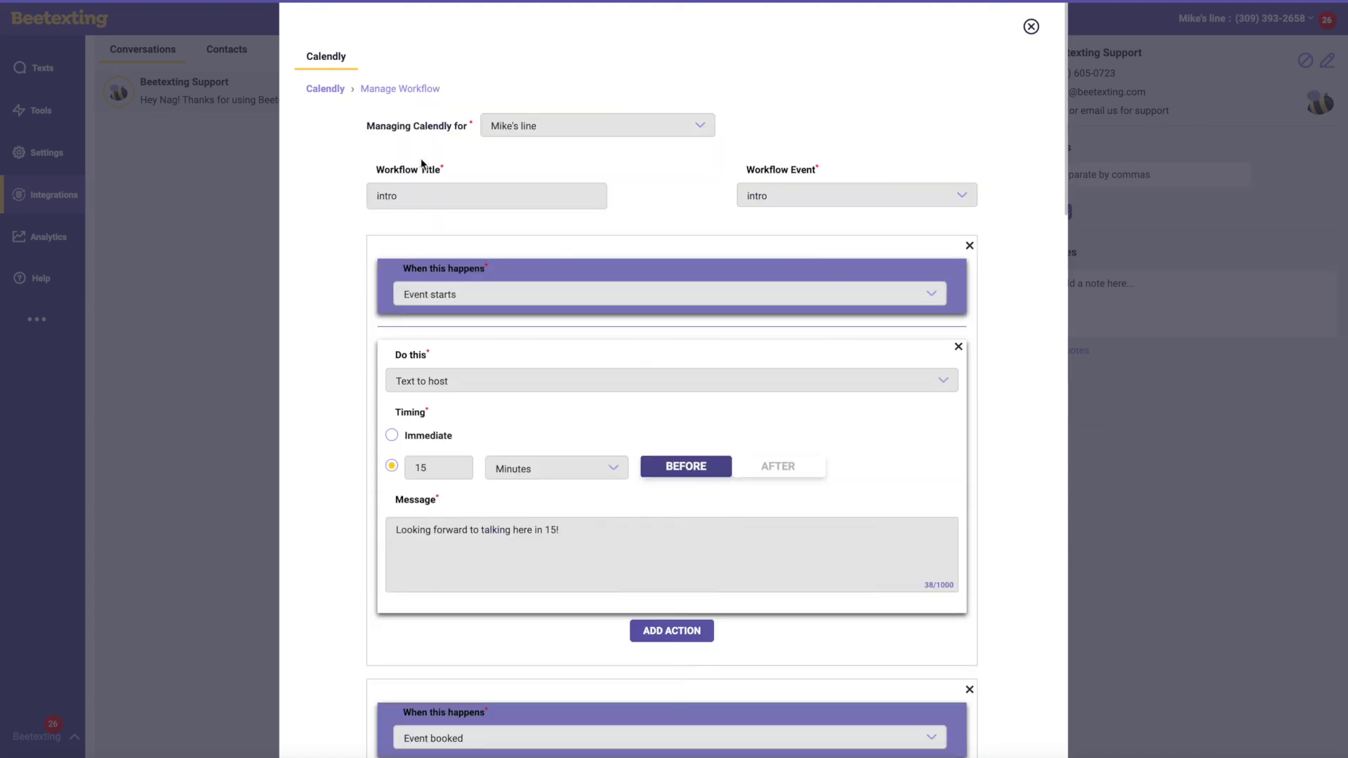
pyautogui.click(325, 89)
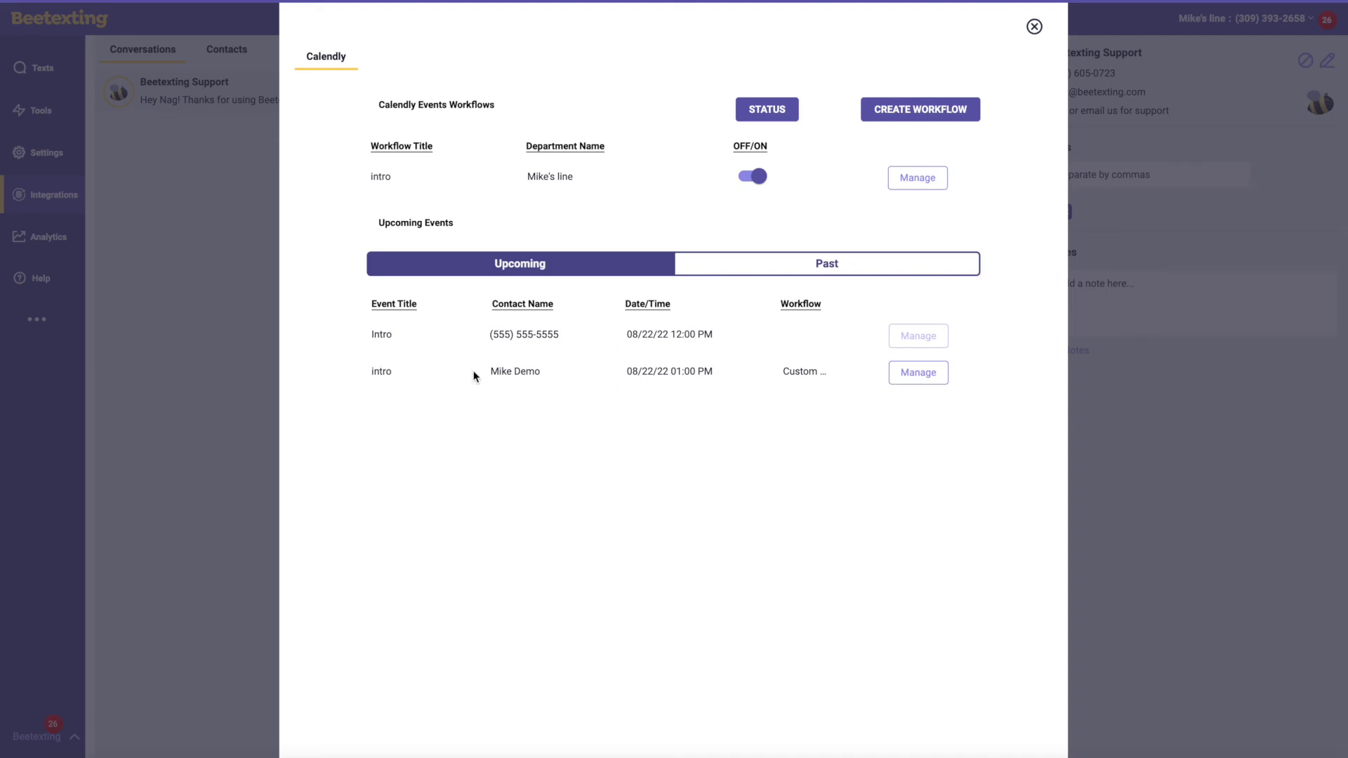
pyautogui.click(920, 374)
# - Delete 'test' so the host text reads "Looking forward to talking here in 15!"
pyautogui.scroll(-1, 741, 307)
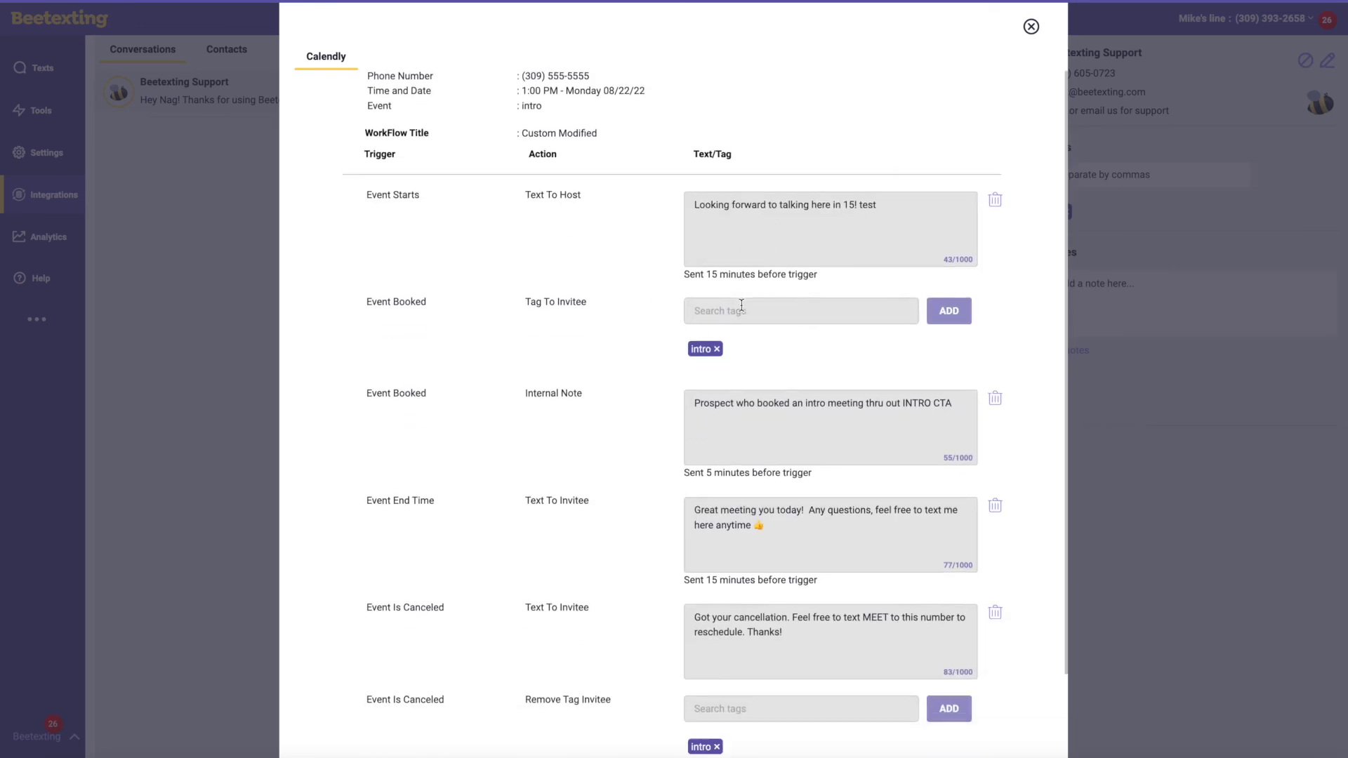
pyautogui.scroll(2, 742, 307)
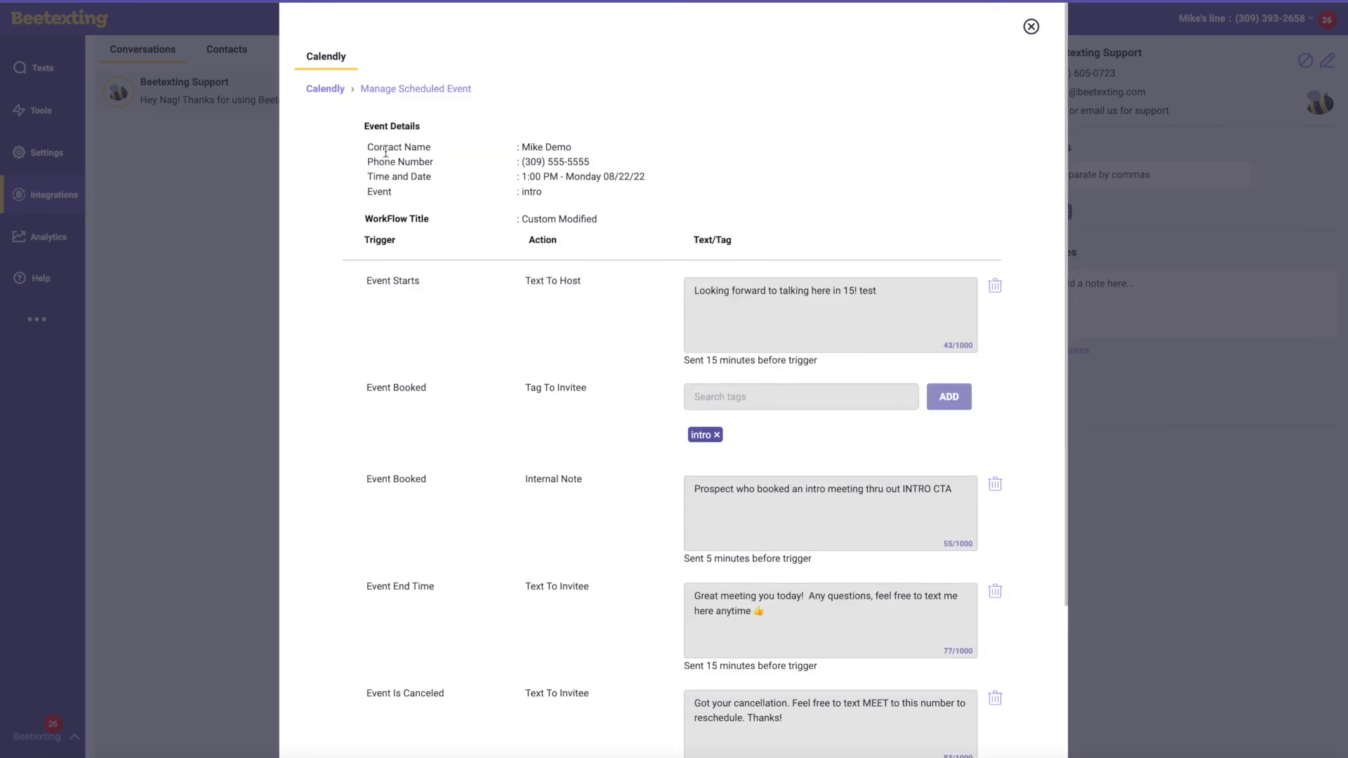
pyautogui.scroll(-1, 717, 358)
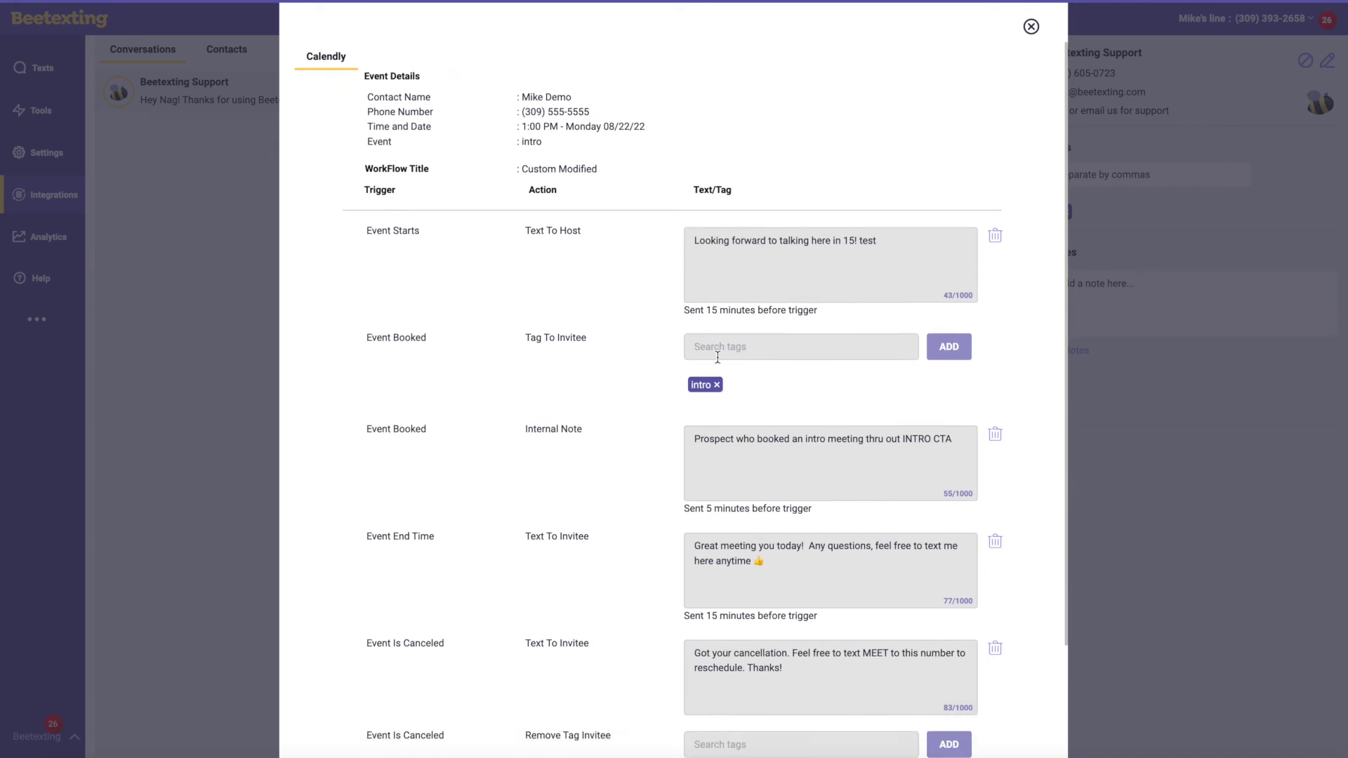
pyautogui.scroll(-1, 718, 358)
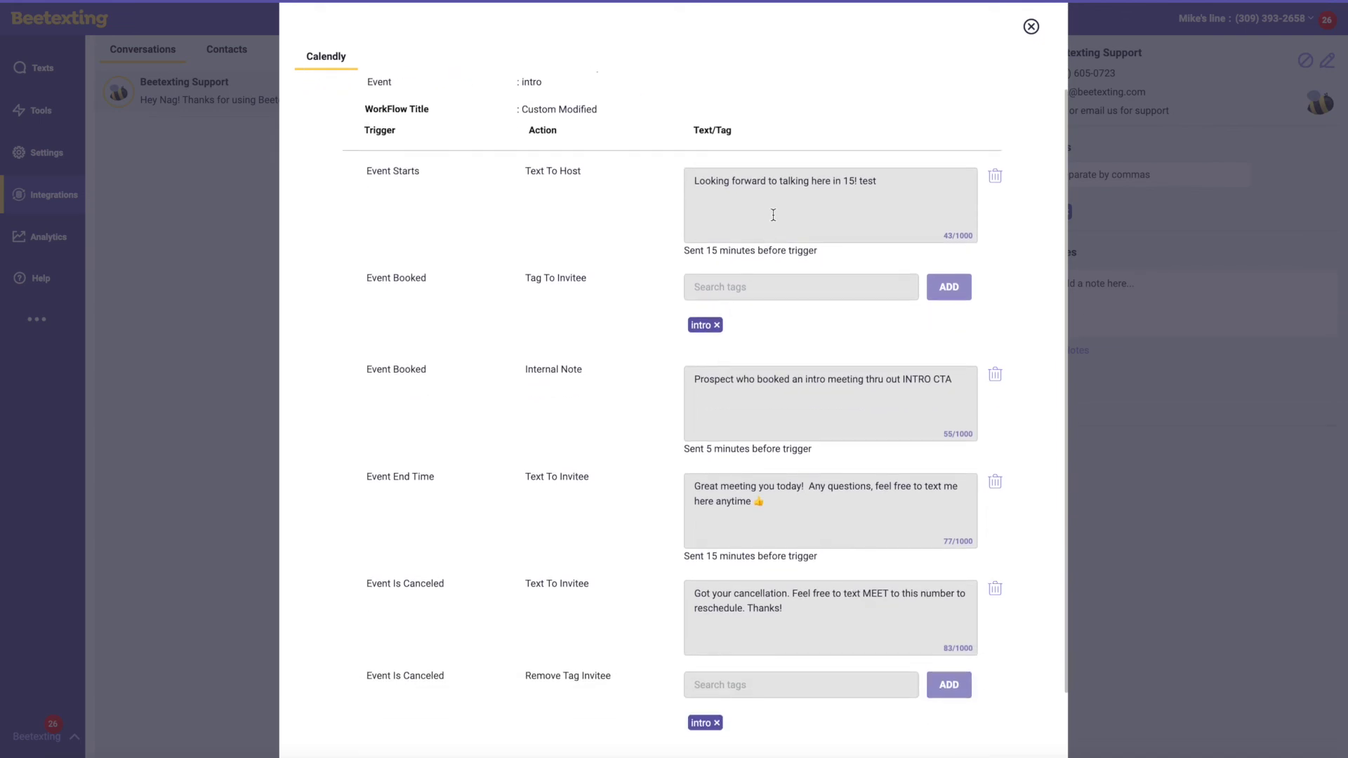
pyautogui.moveTo(879, 184); pyautogui.dragTo(859, 185)
pyautogui.press('BackSpace')
pyautogui.scroll(-1, 801, 276)
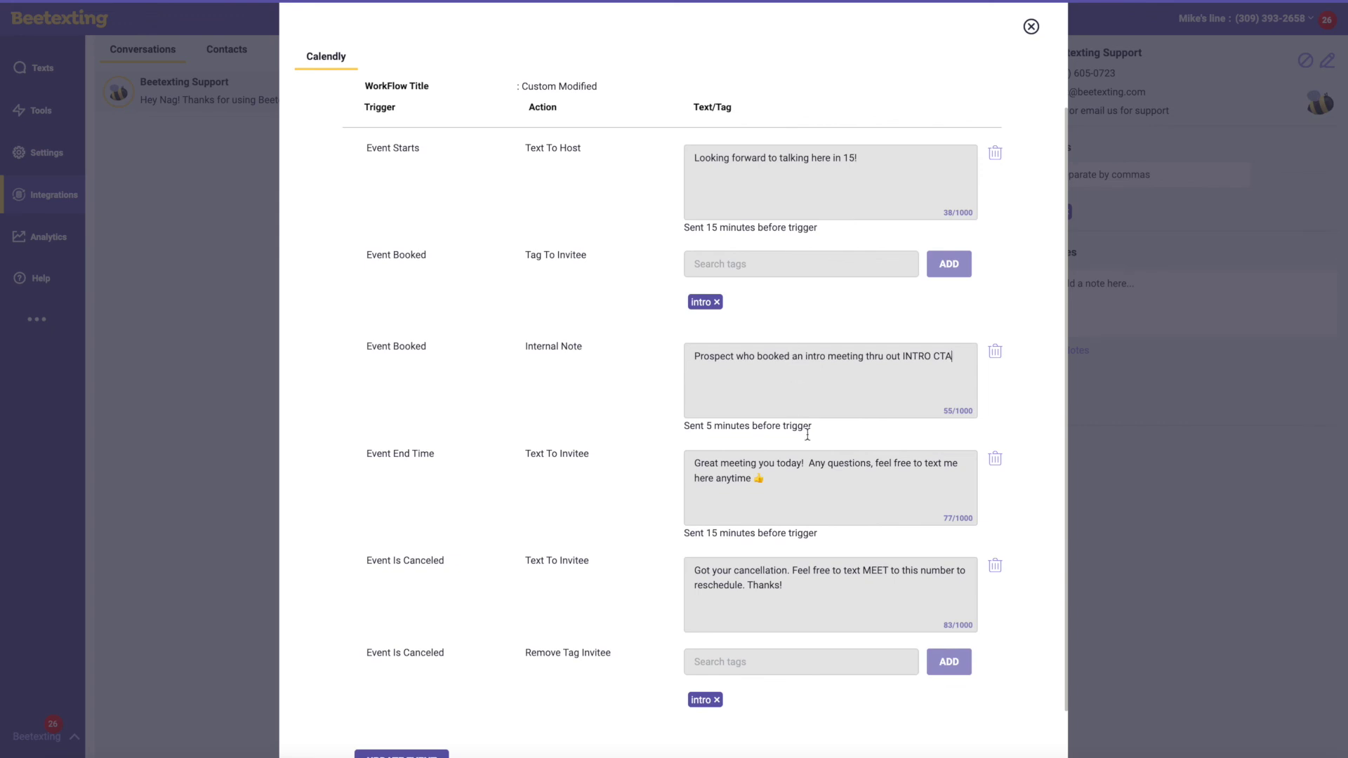
pyautogui.scroll(-2, 810, 503)
pyautogui.click(794, 548)
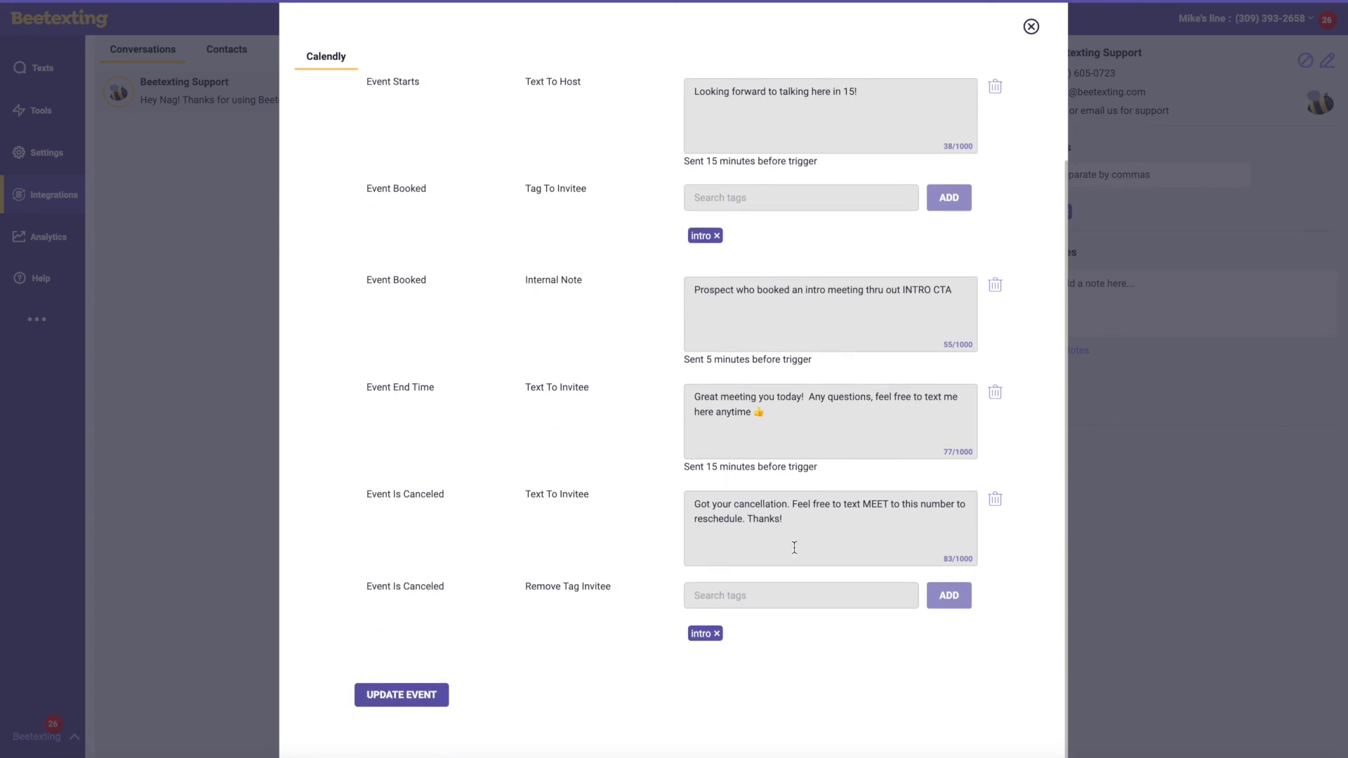
pyautogui.scroll(5, 794, 548)
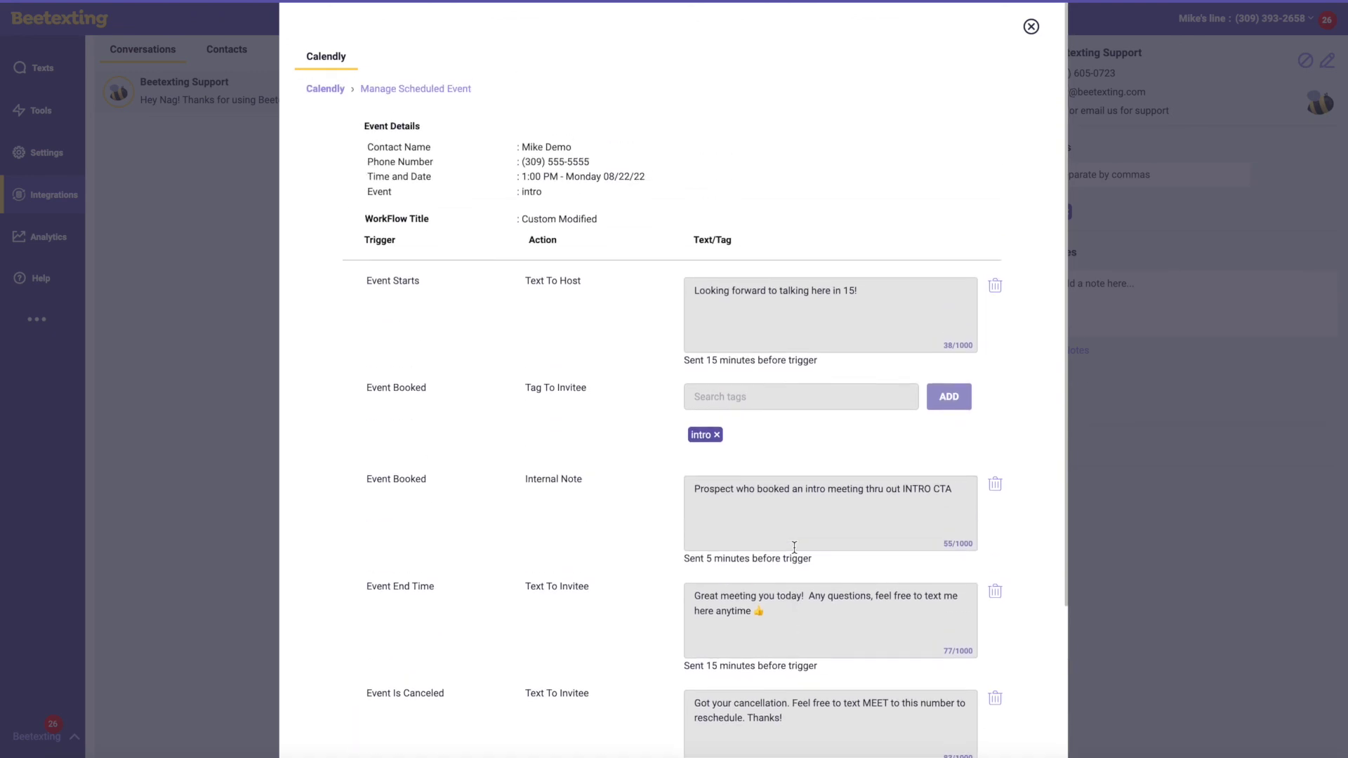
pyautogui.scroll(-1, 834, 481)
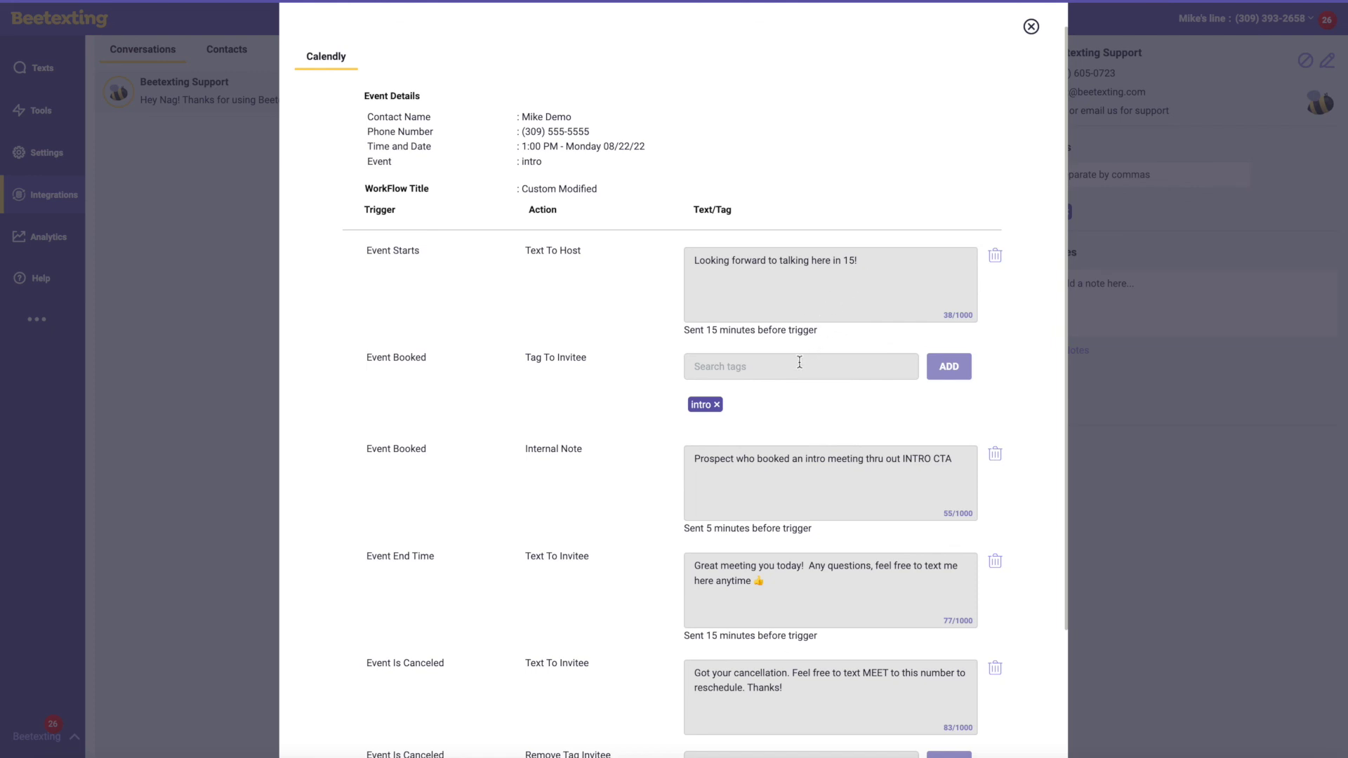
pyautogui.scroll(-3, 770, 448)
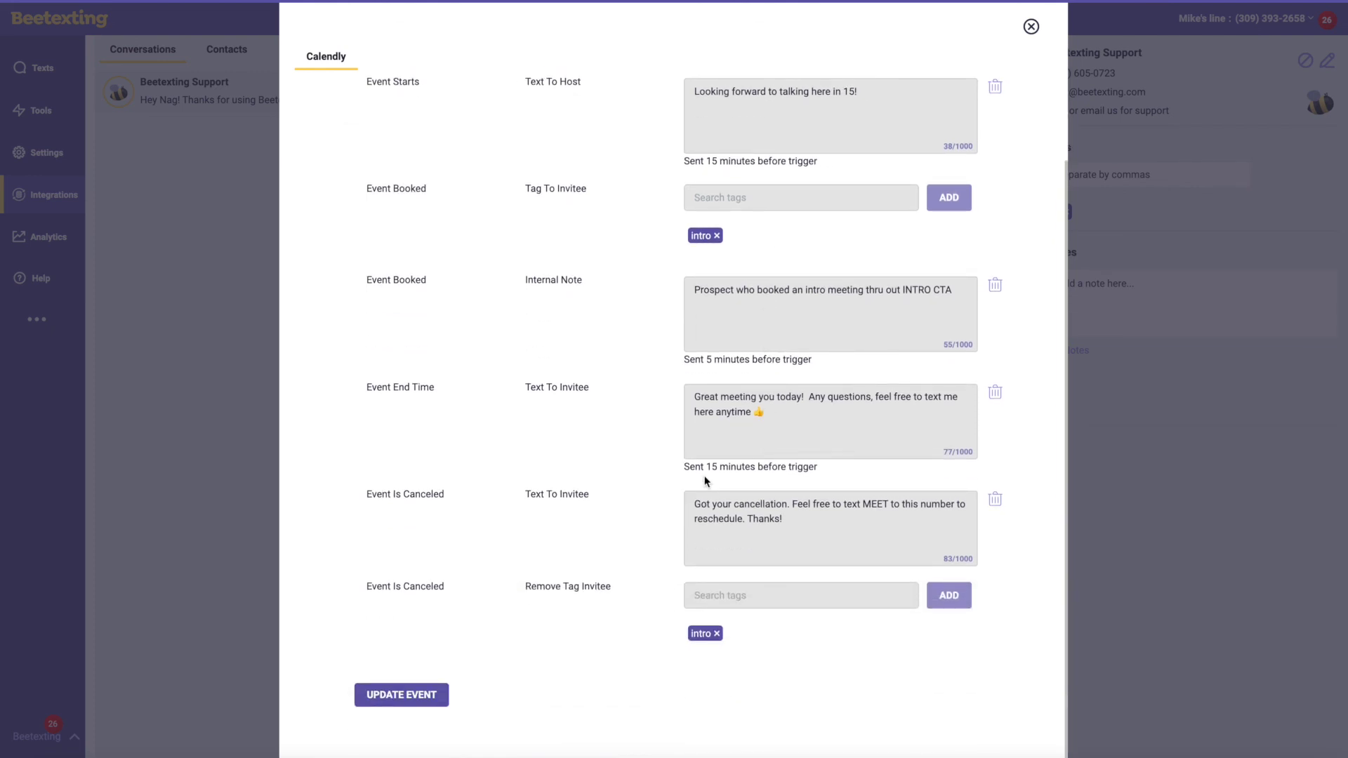
pyautogui.scroll(3, 656, 495)
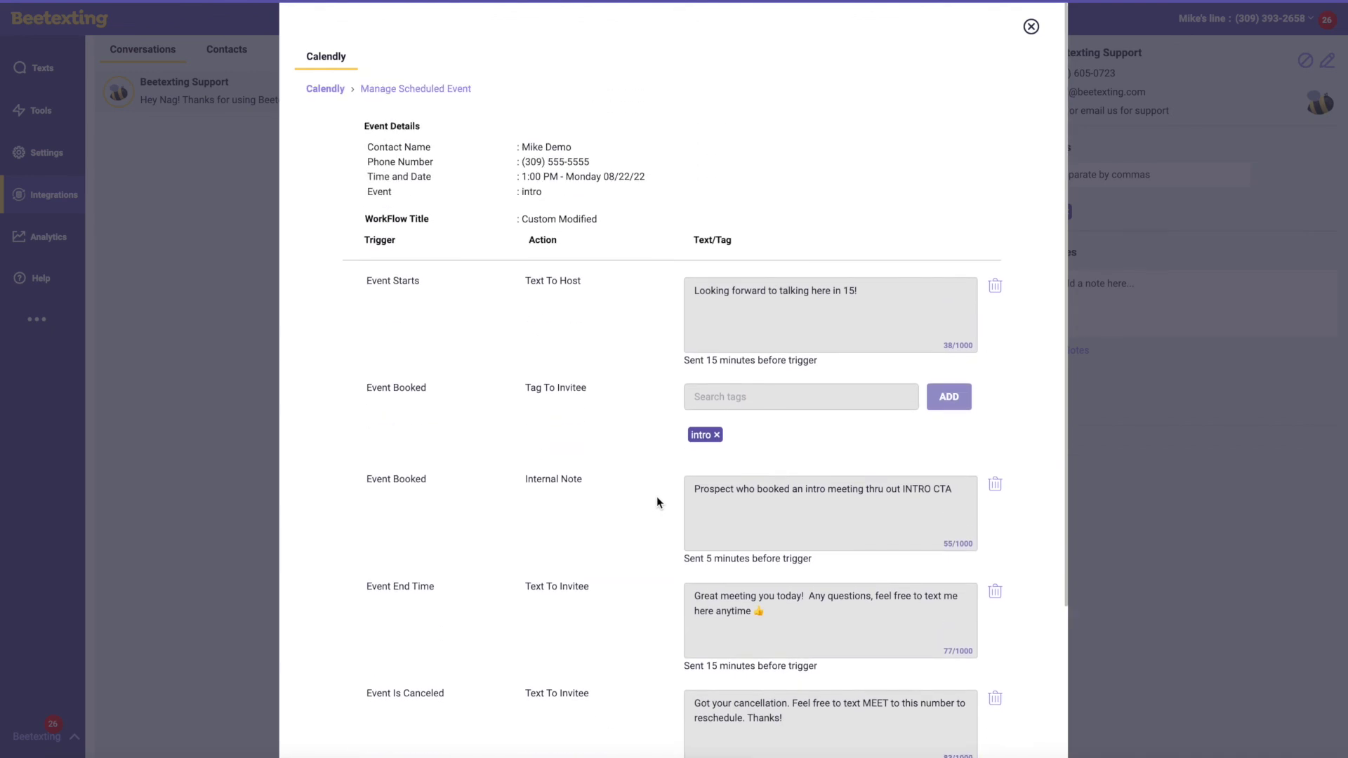